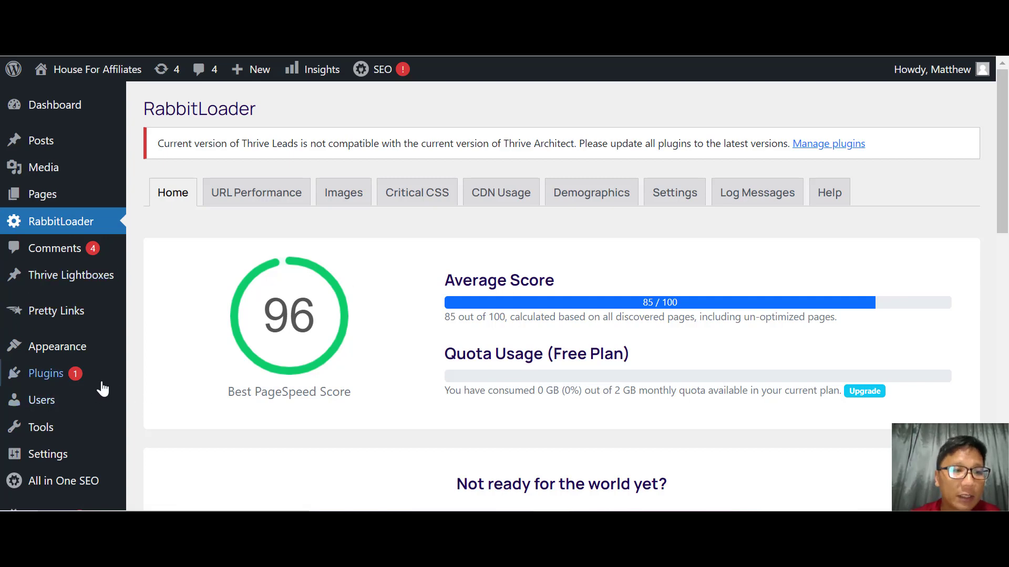
Step: Open the form for uploading a new plugin in .zip format to the WordPress site
mouse_move(65, 376)
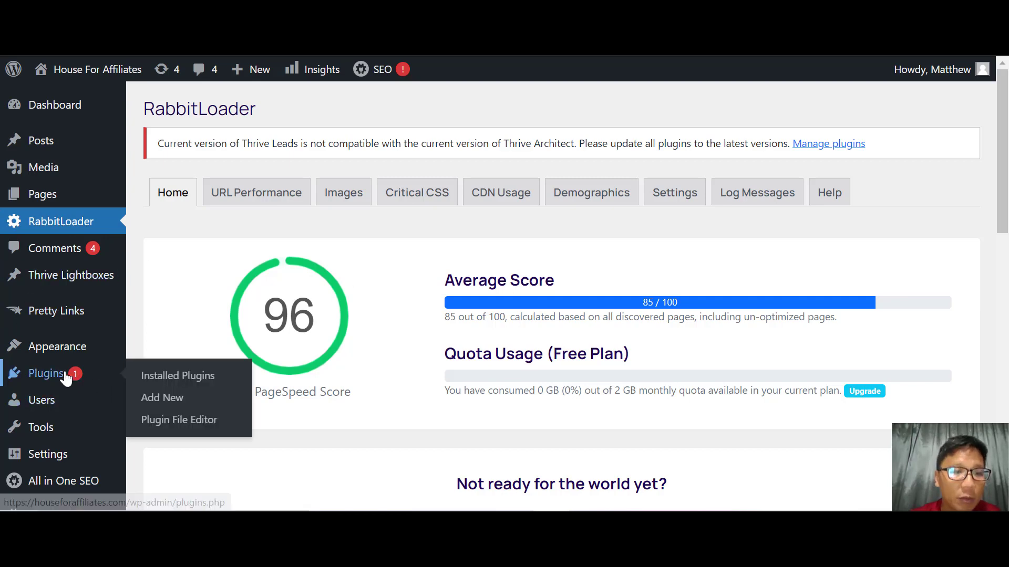
left_click(161, 402)
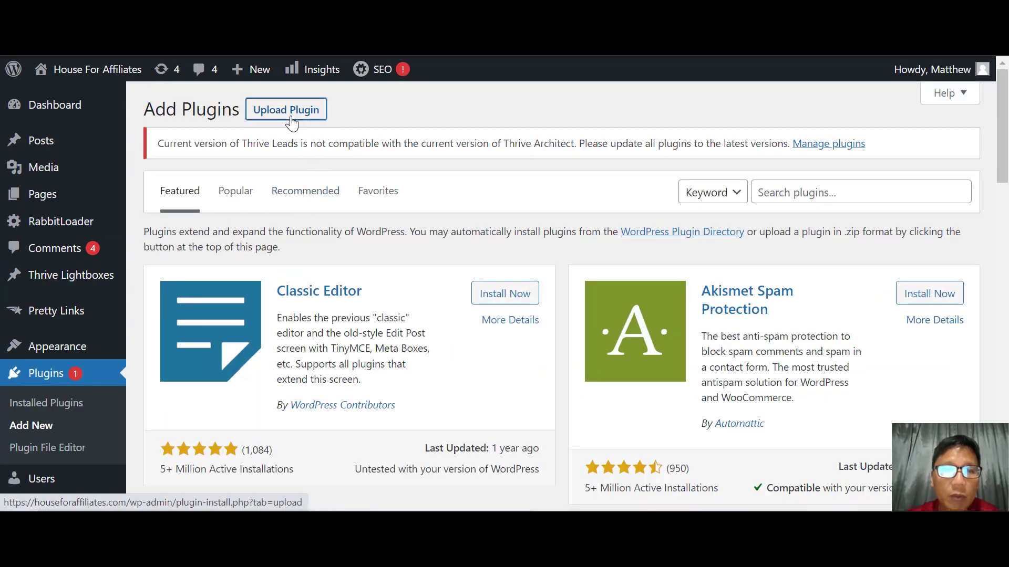
left_click(289, 115)
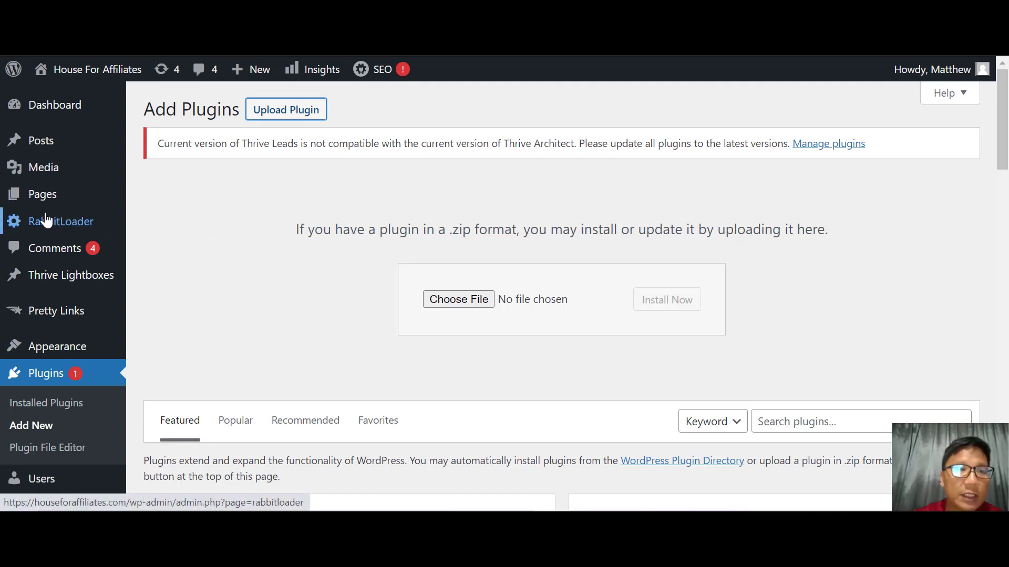
Step: Review the RabbitLoader home overview, covering speed scores, quota usage, optimized-version visibility, cache purging and help options
left_click(74, 227)
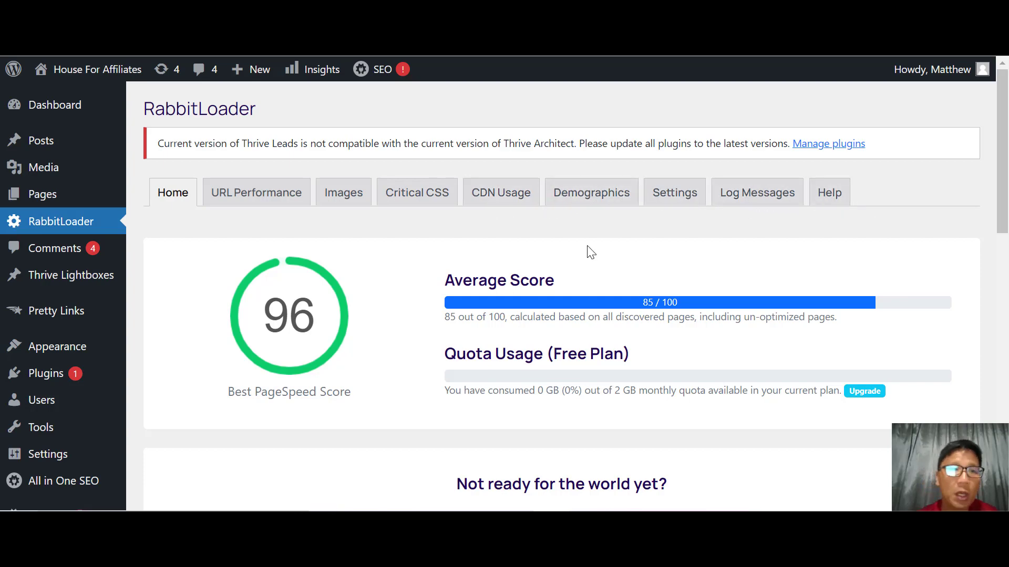
scroll(251, 307, "down", 1)
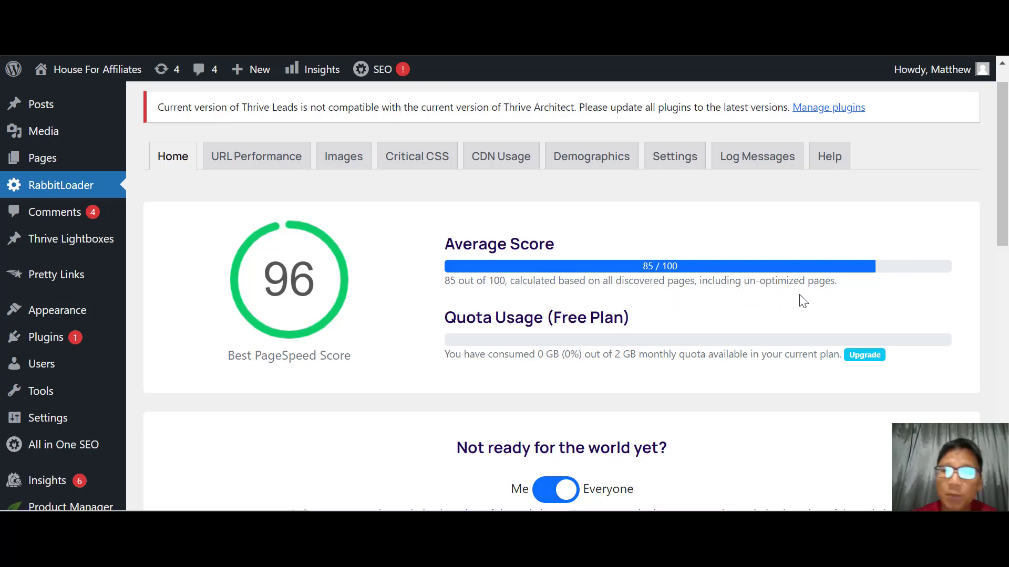
scroll(802, 301, "down", 5)
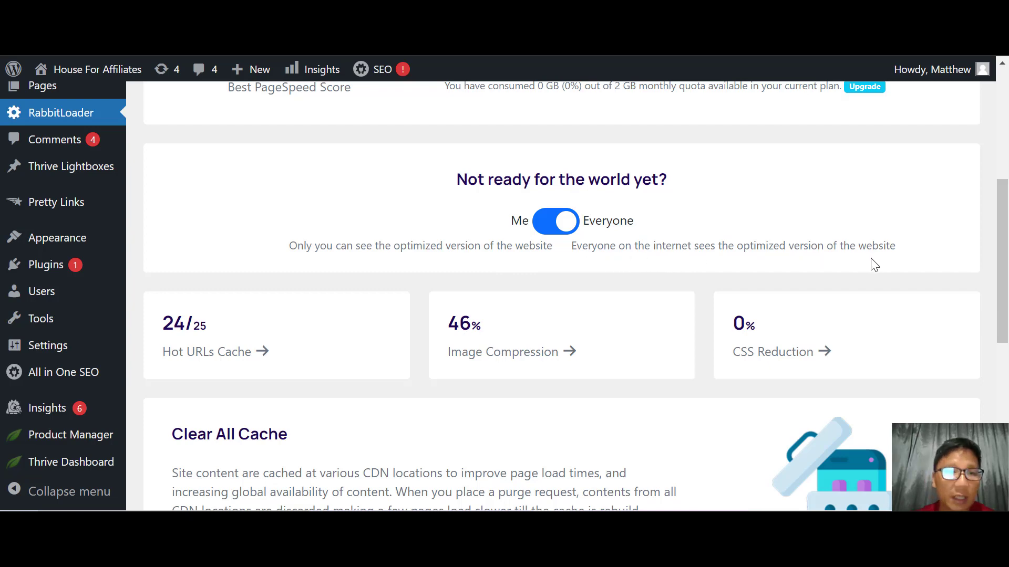
scroll(874, 265, "down", 2)
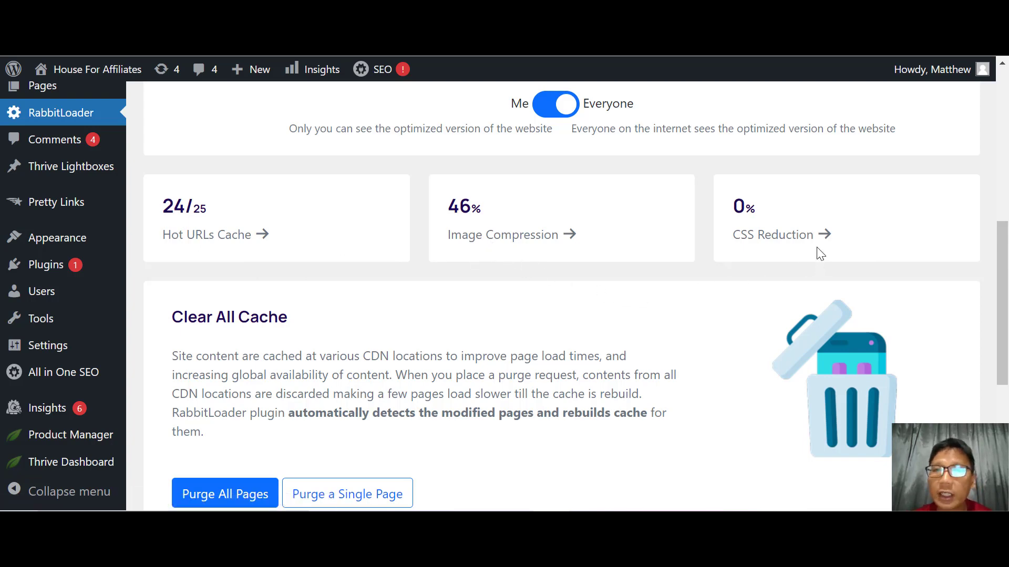
scroll(713, 283, "down", 1)
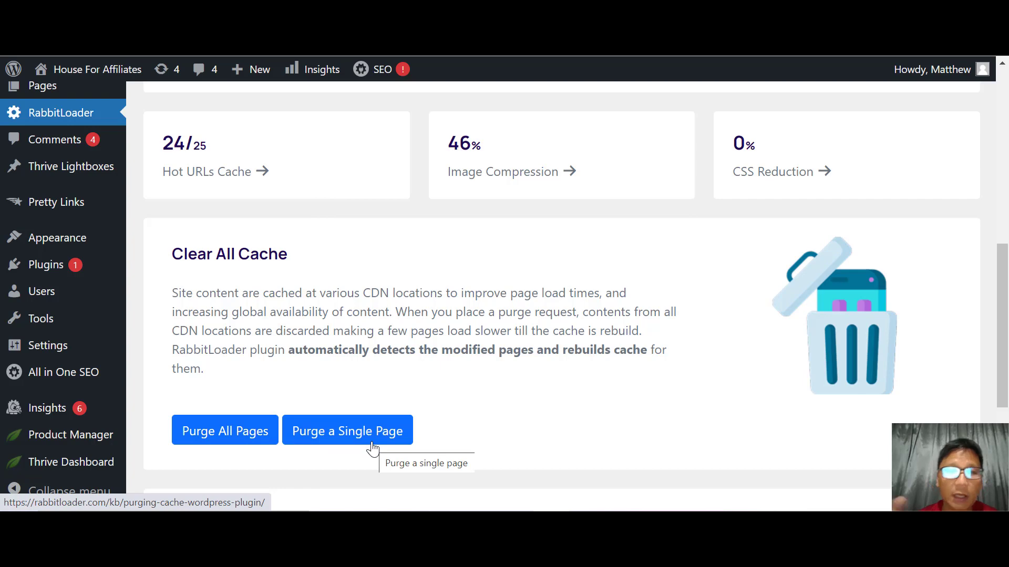
scroll(372, 448, "down", 5)
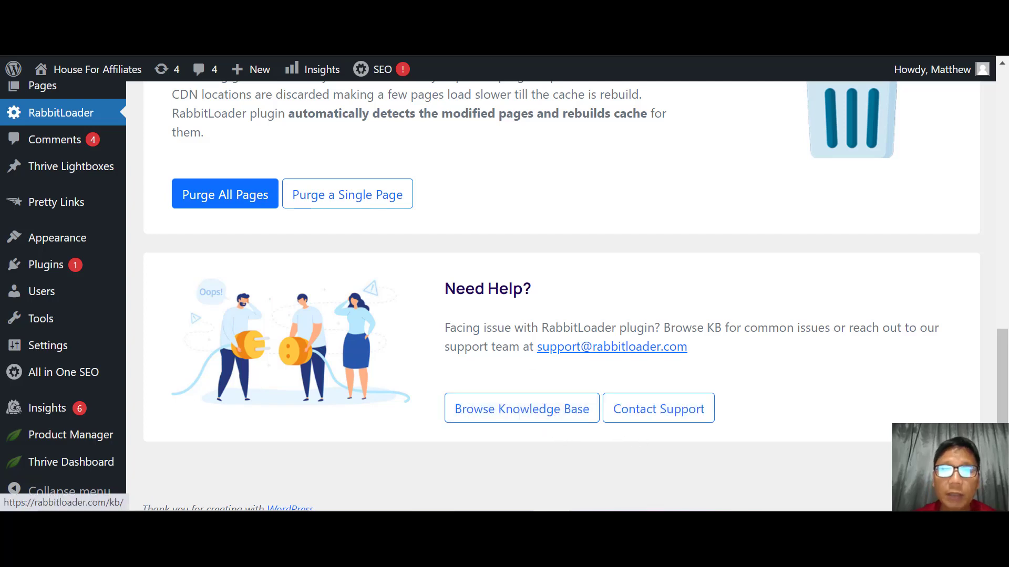
Step: Browse the topics in RabbitLoader's online Knowledge Base, then return to the plugin's home overview in WordPress
left_click(522, 410)
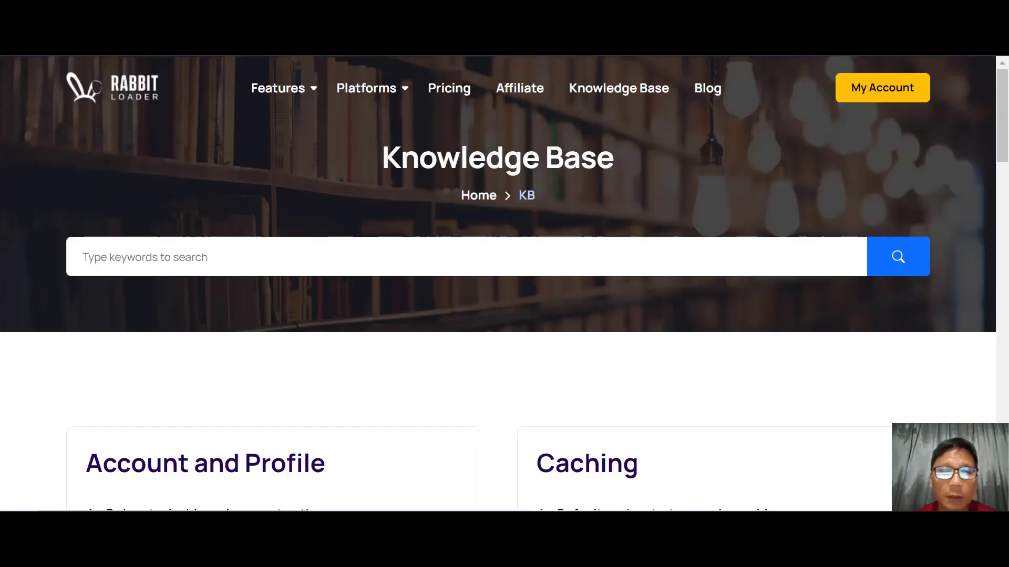
scroll(498, 284, "down", 4)
scroll(498, 284, "down", 10)
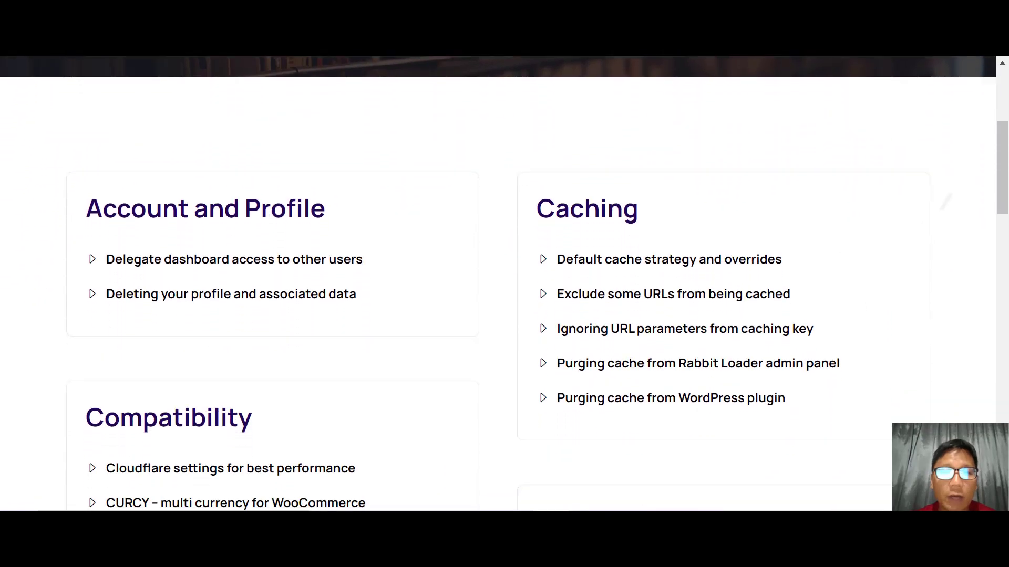
scroll(498, 284, "down", 9)
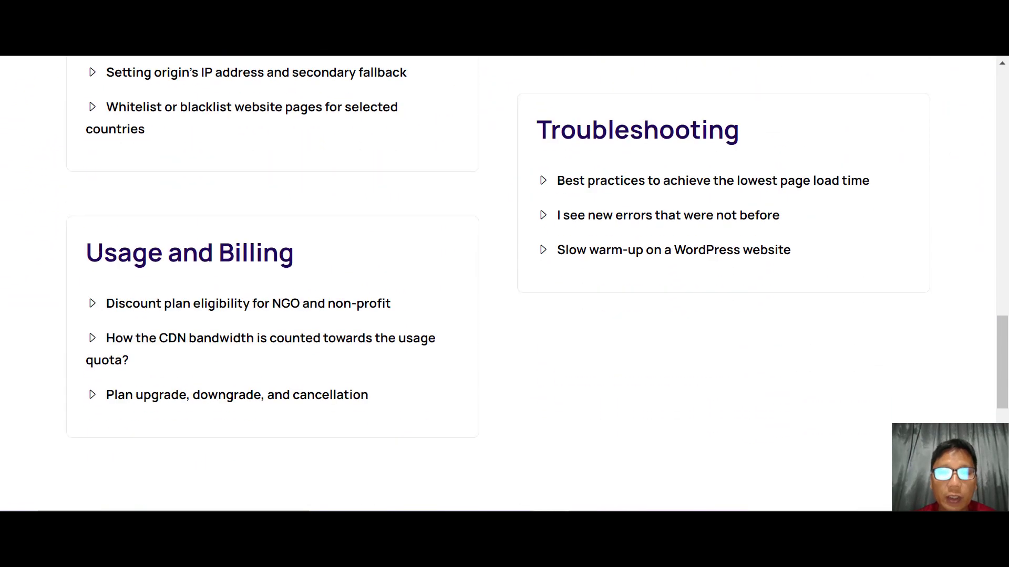
scroll(498, 284, "up", 20)
scroll(498, 283, "up", 2)
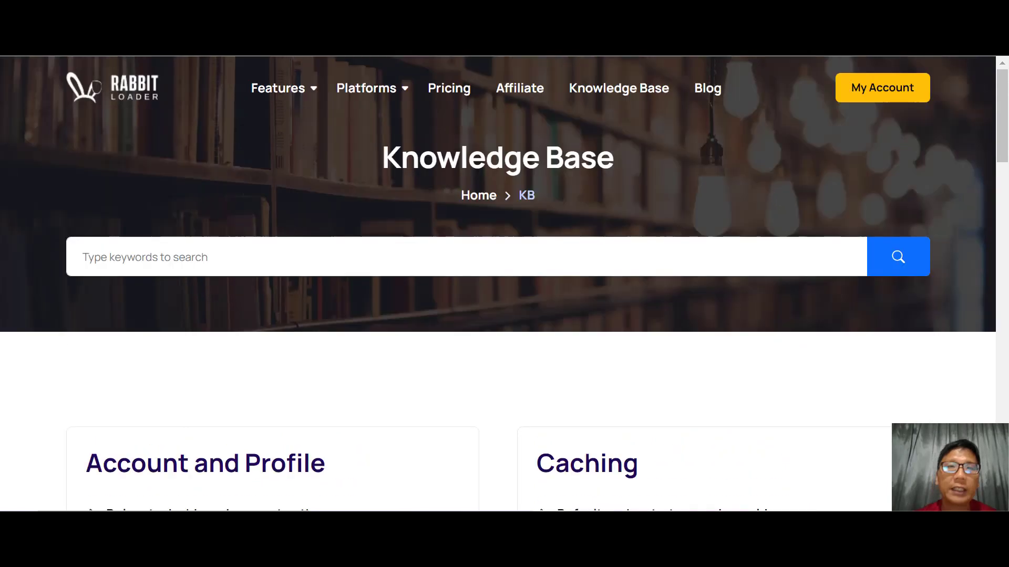
key("ctrl+w")
scroll(560, 294, "up", 15)
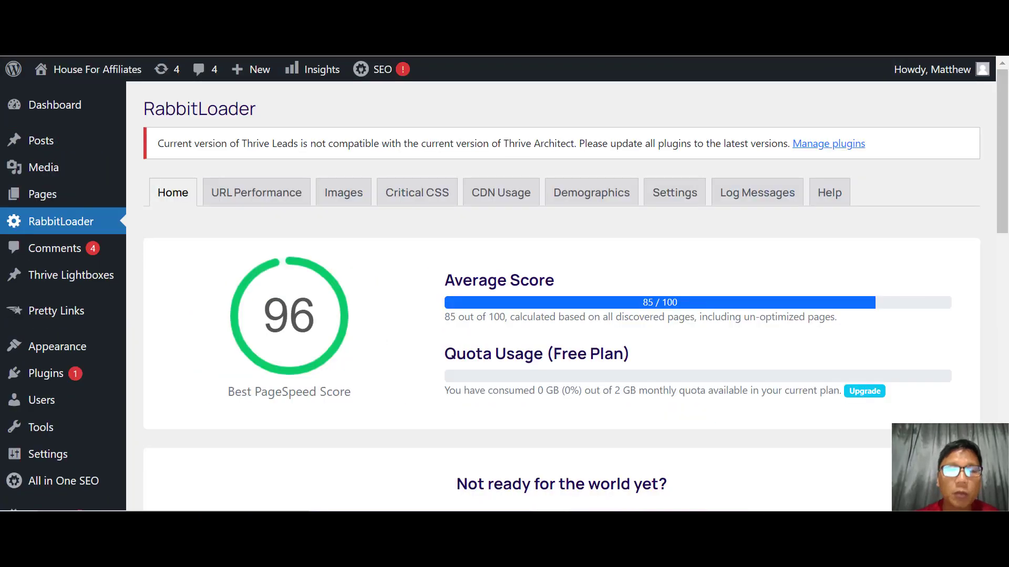
Step: Examine RabbitLoader's URL Performance report, comparing desktop and mobile scores for the site's canonical URLs
left_click(266, 189)
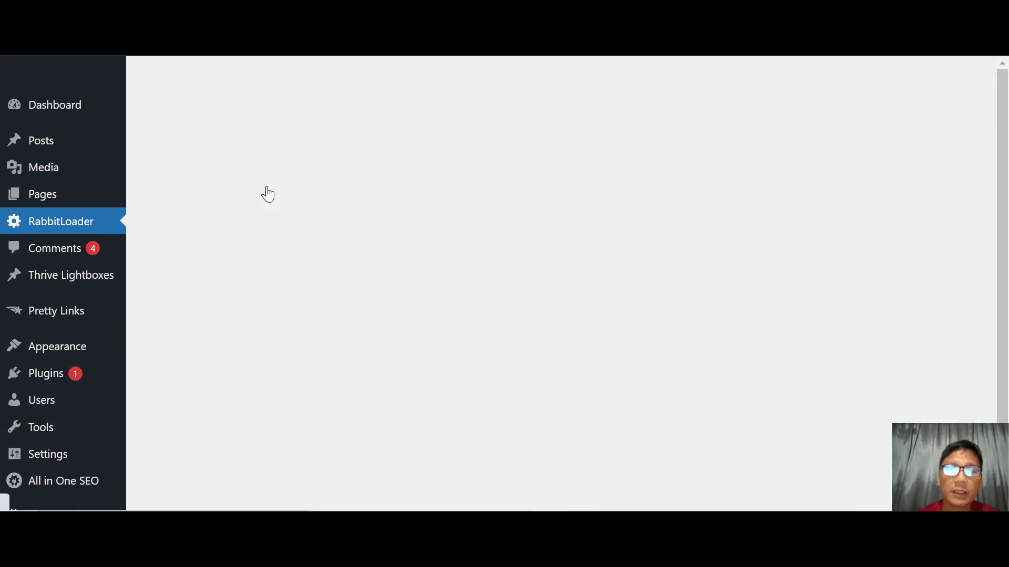
scroll(267, 194, "down", 1)
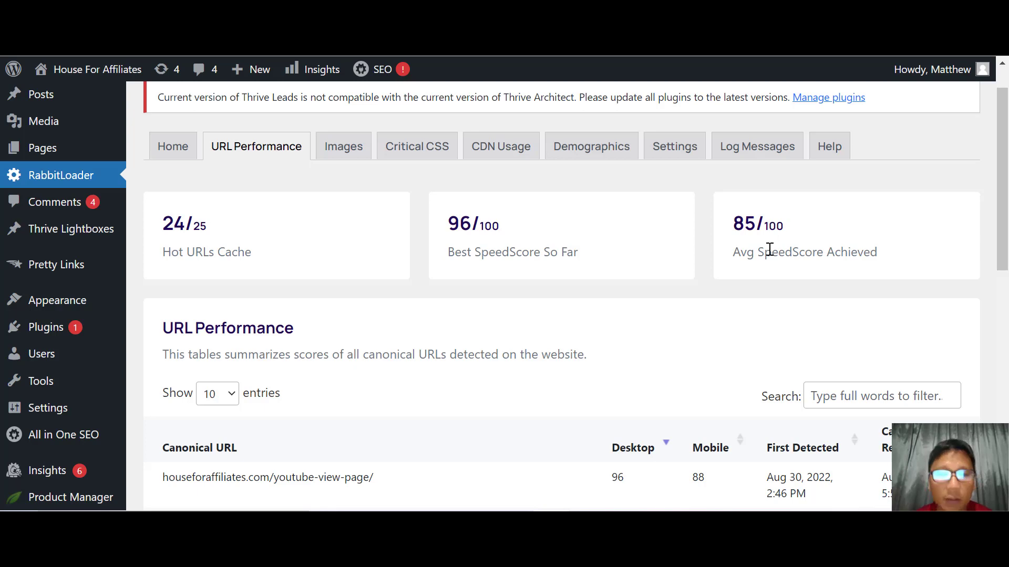
scroll(769, 249, "down", 2)
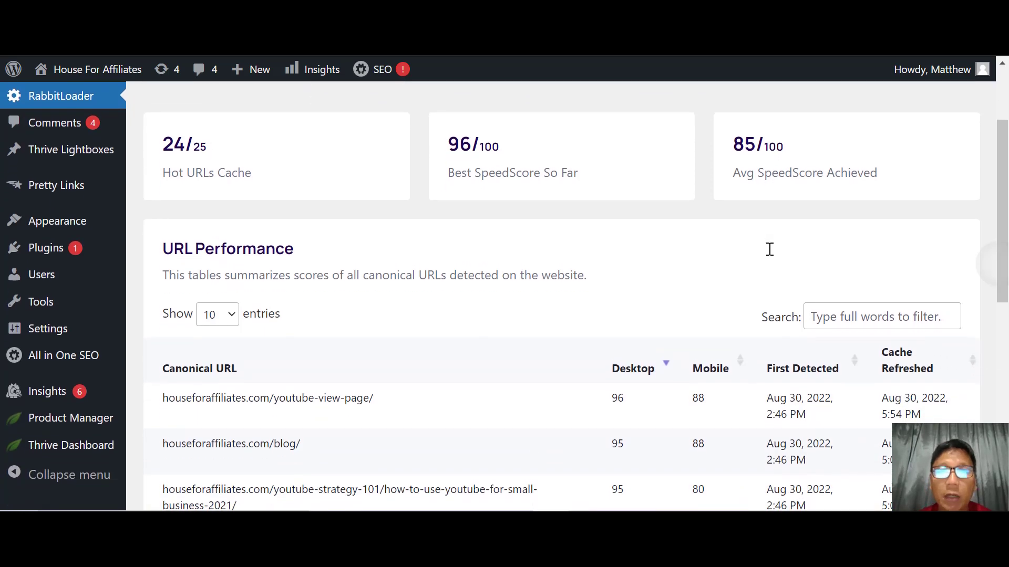
scroll(770, 249, "down", 2)
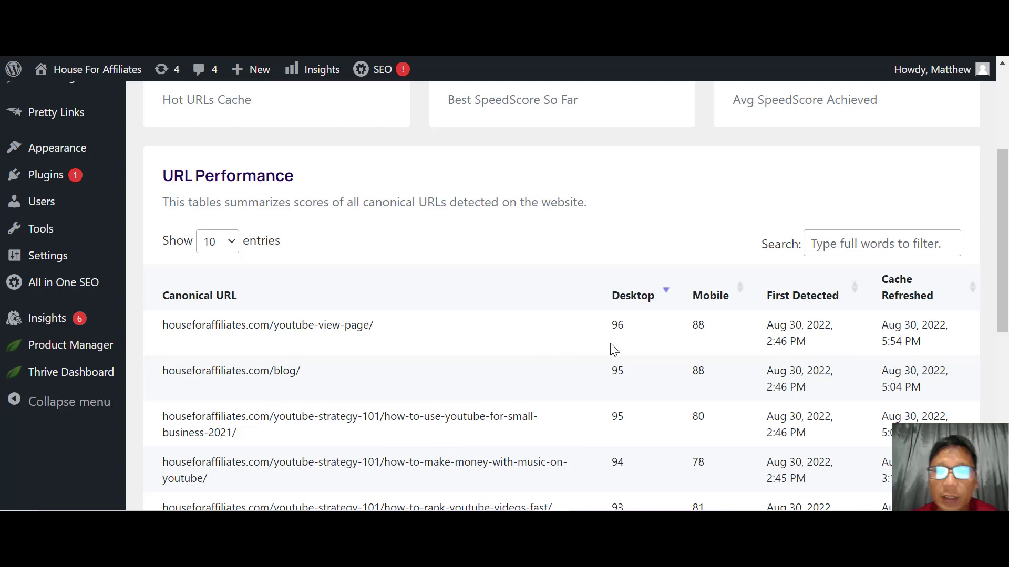
mouse_move(623, 322)
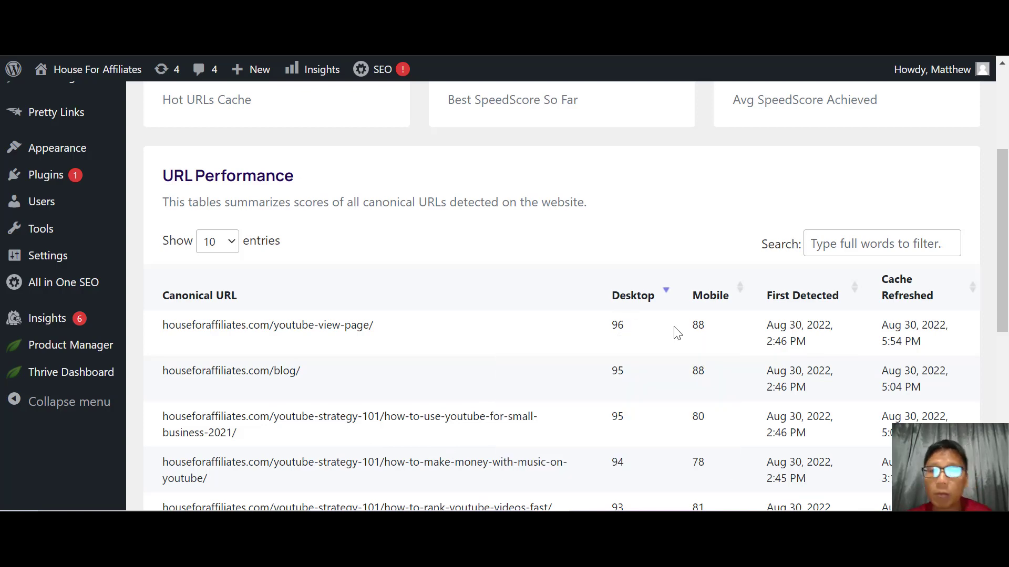
mouse_move(699, 327)
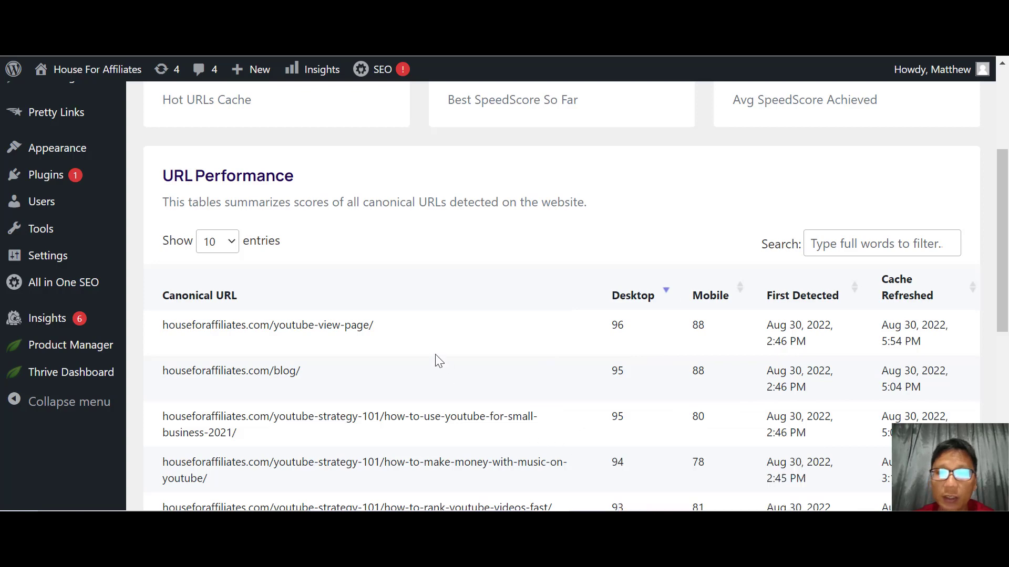
scroll(436, 361, "down", 7)
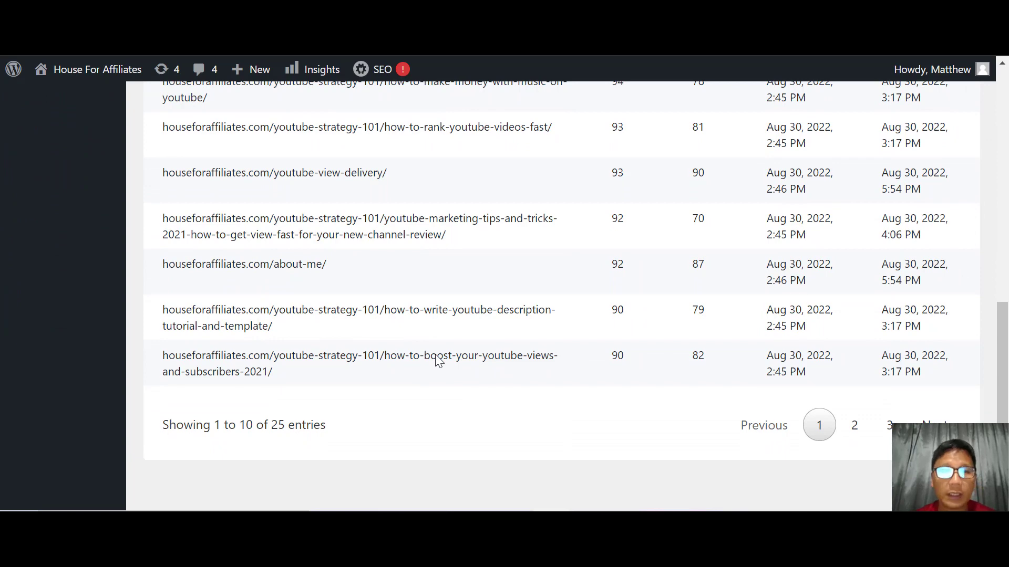
scroll(436, 361, "up", 7)
Step: Review RabbitLoader's image optimization report, including size improvement, average load times and the sampled images
left_click(344, 202)
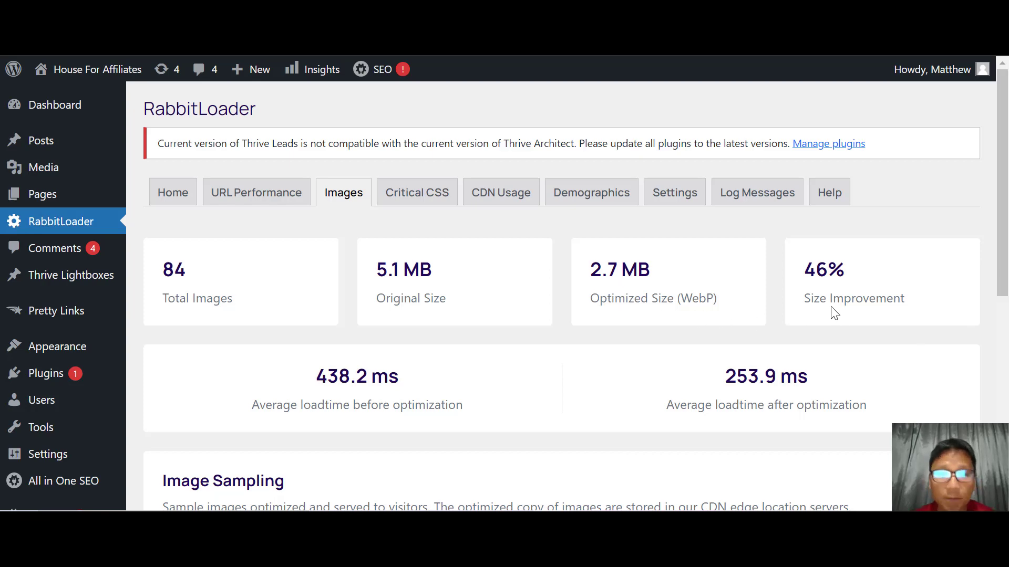
scroll(834, 312, "down", 2)
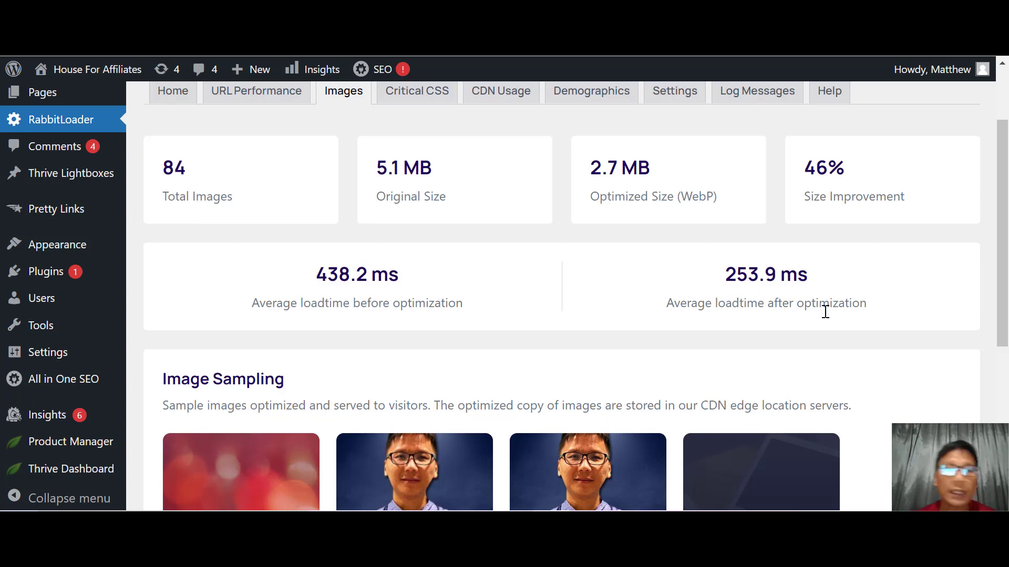
scroll(825, 311, "down", 3)
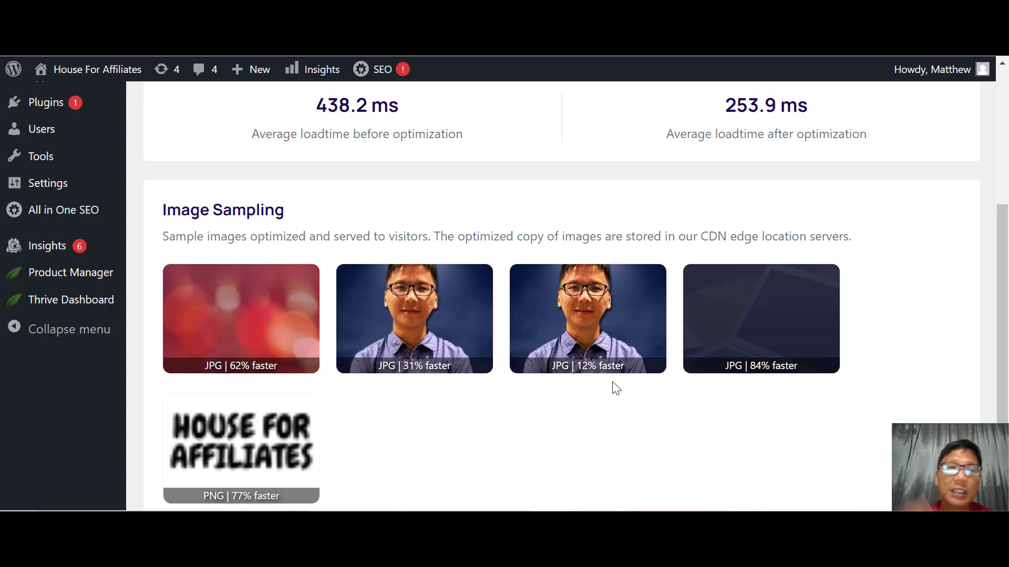
scroll(616, 389, "up", 5)
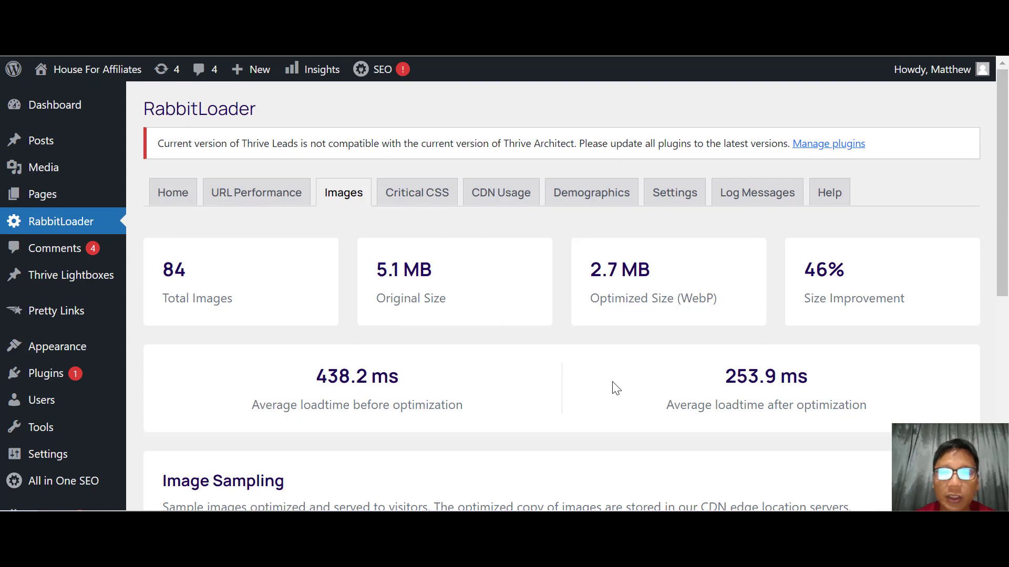
Step: Check the Critical CSS report, including the render time figures and the per-page optimization details
left_click(430, 199)
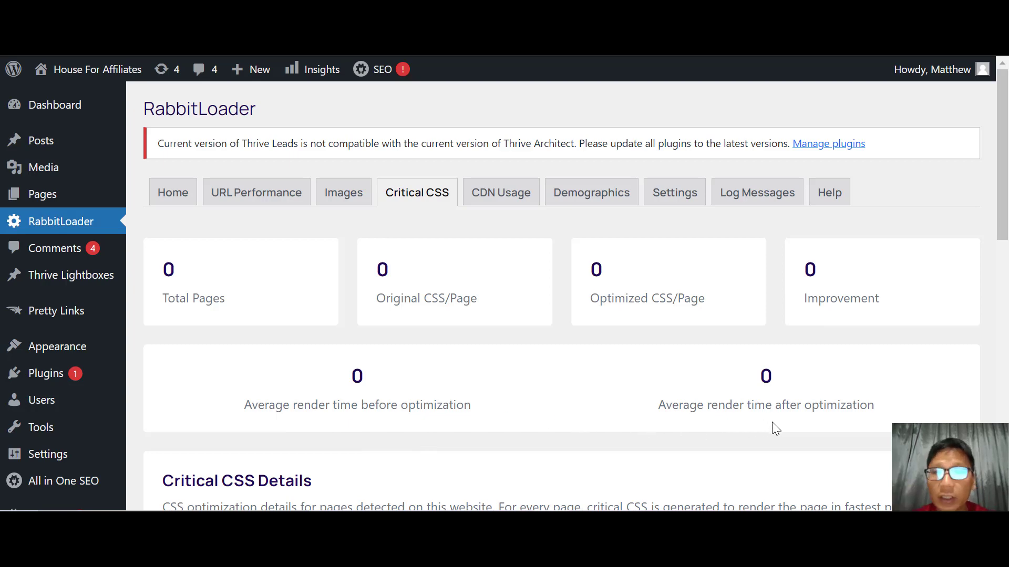
scroll(773, 423, "down", 7)
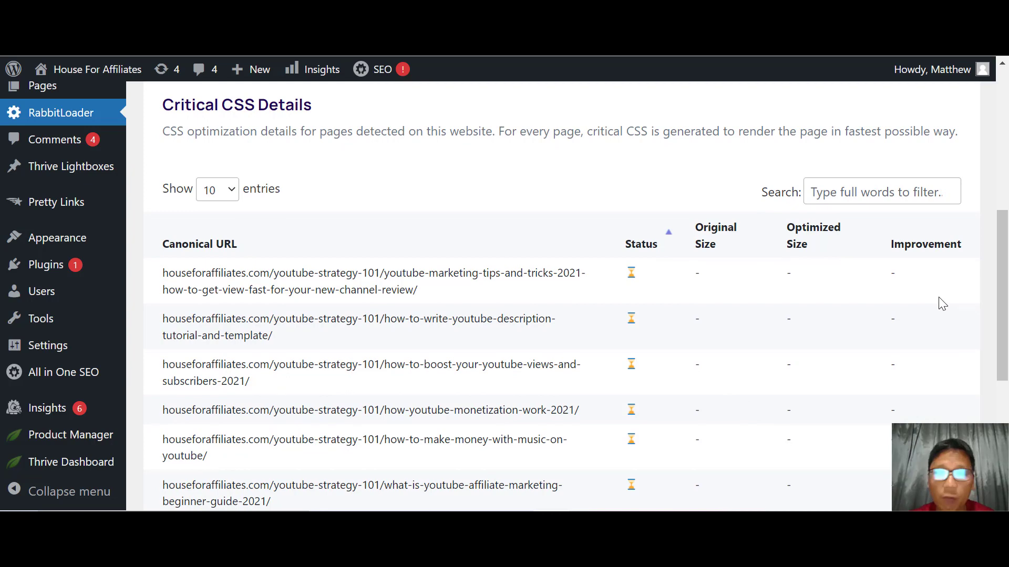
scroll(498, 298, "up", 7)
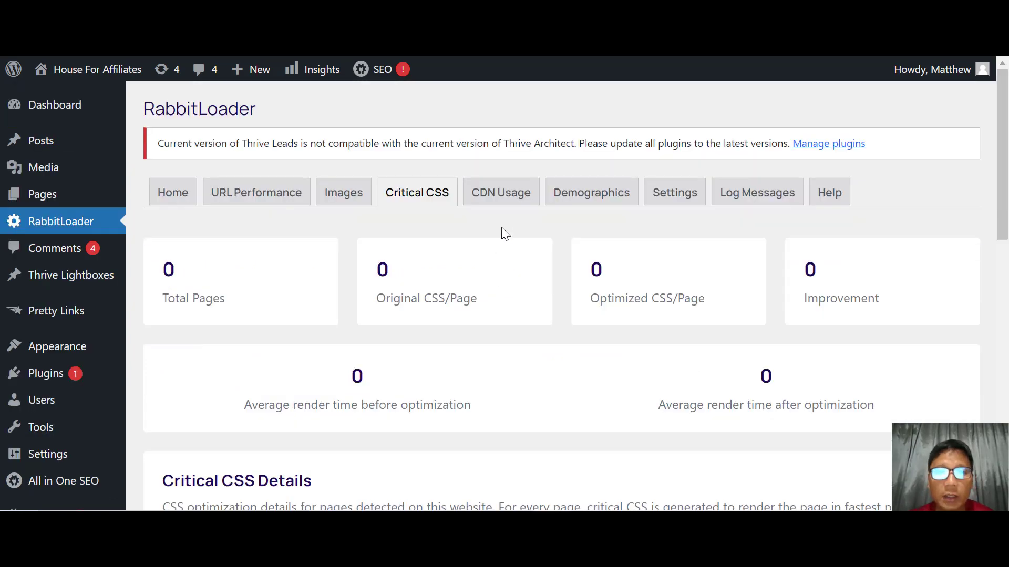
Step: Inspect the CDN Usage report, covering the quota, the 30-day bandwidth chart and the assets request chart
left_click(497, 195)
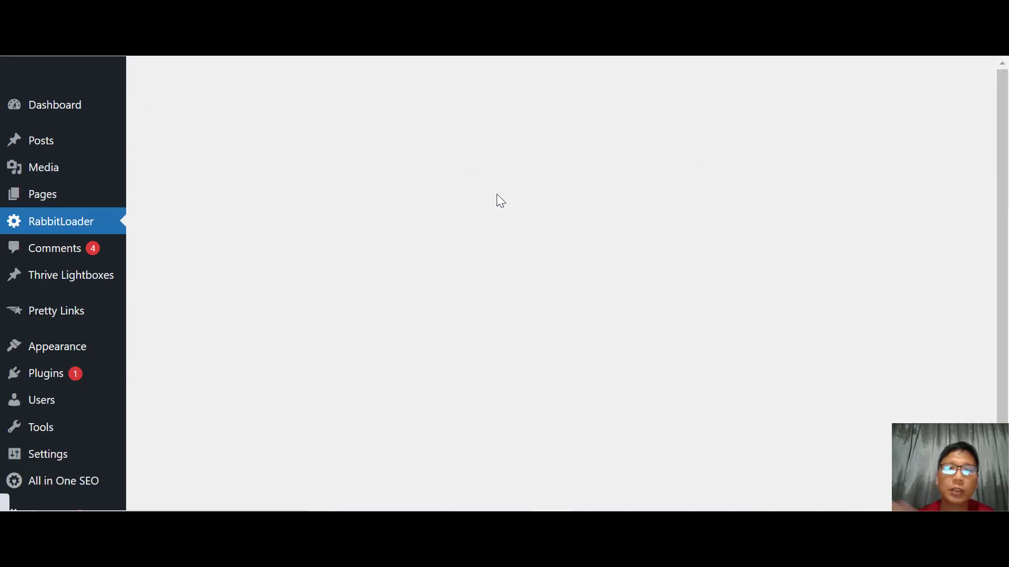
scroll(496, 193, "down", 2)
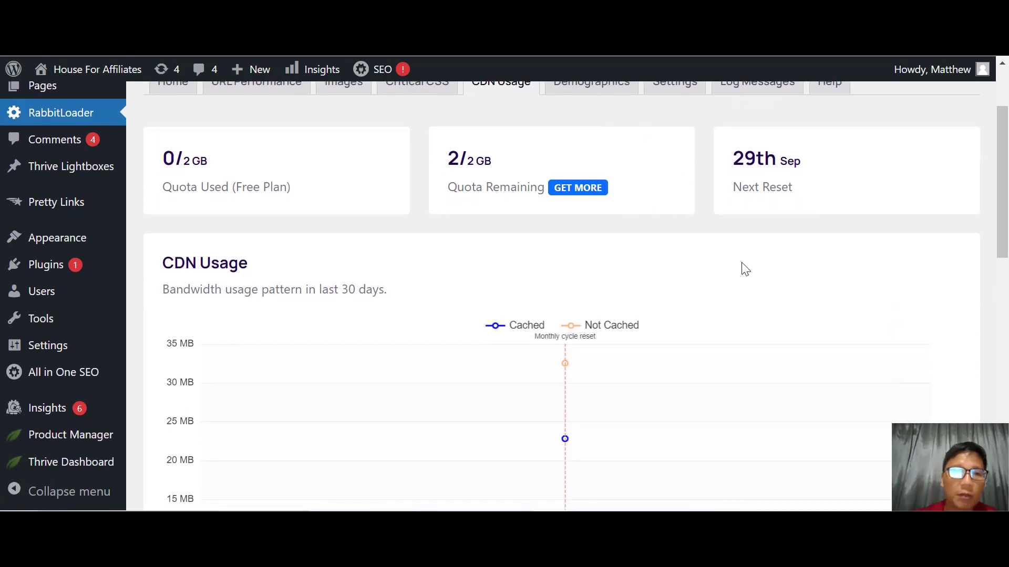
scroll(745, 269, "down", 10)
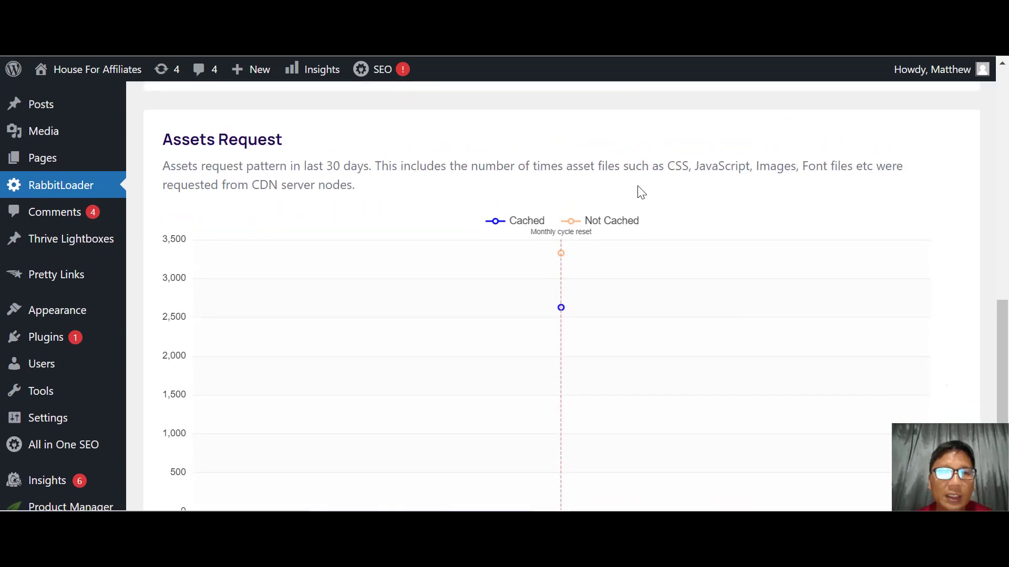
scroll(641, 192, "up", 10)
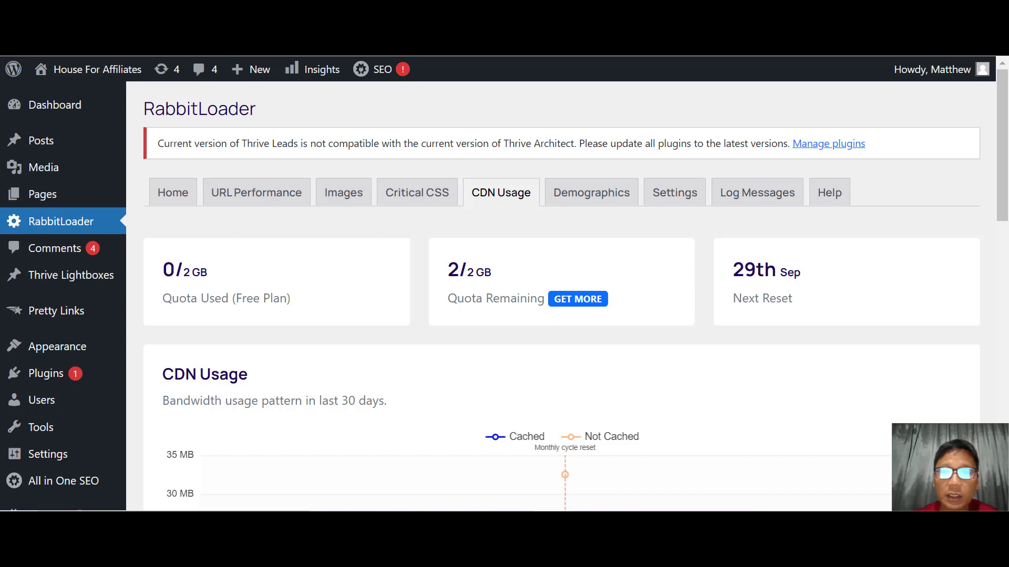
Step: View the Demographics report with the top countries, states and cities and the bandwidth table for all countries
left_click(583, 202)
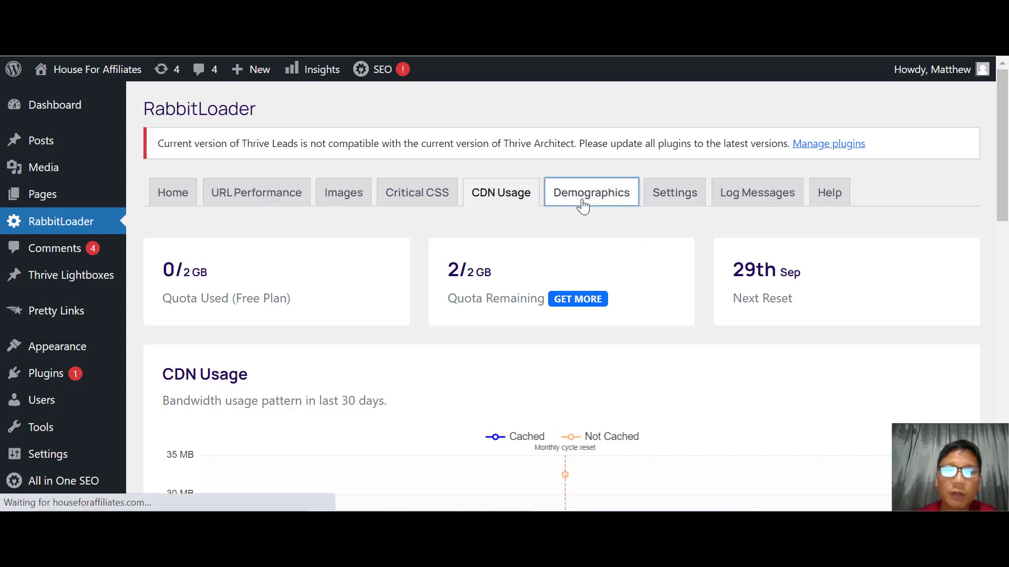
scroll(583, 205, "down", 5)
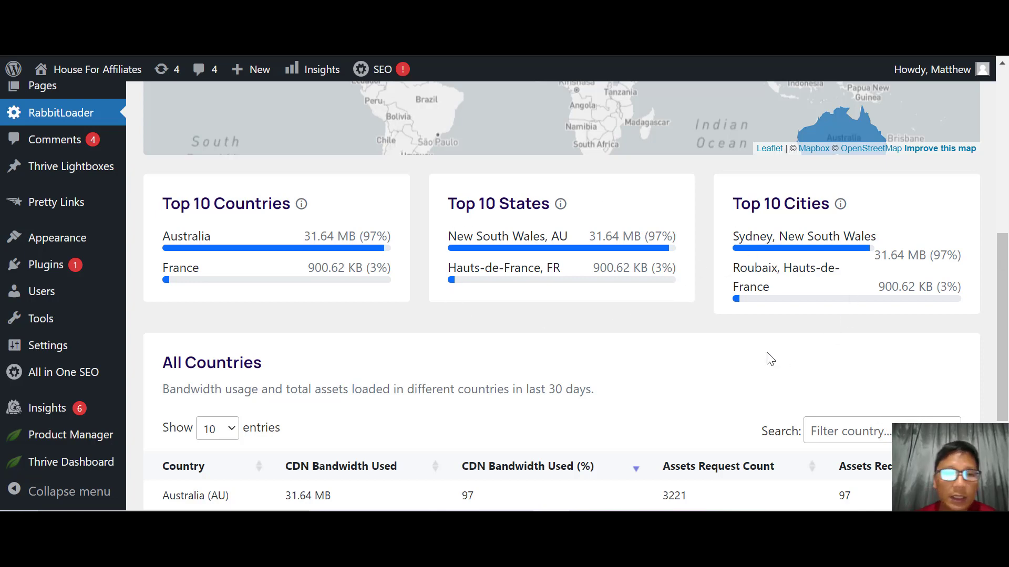
scroll(768, 356, "down", 3)
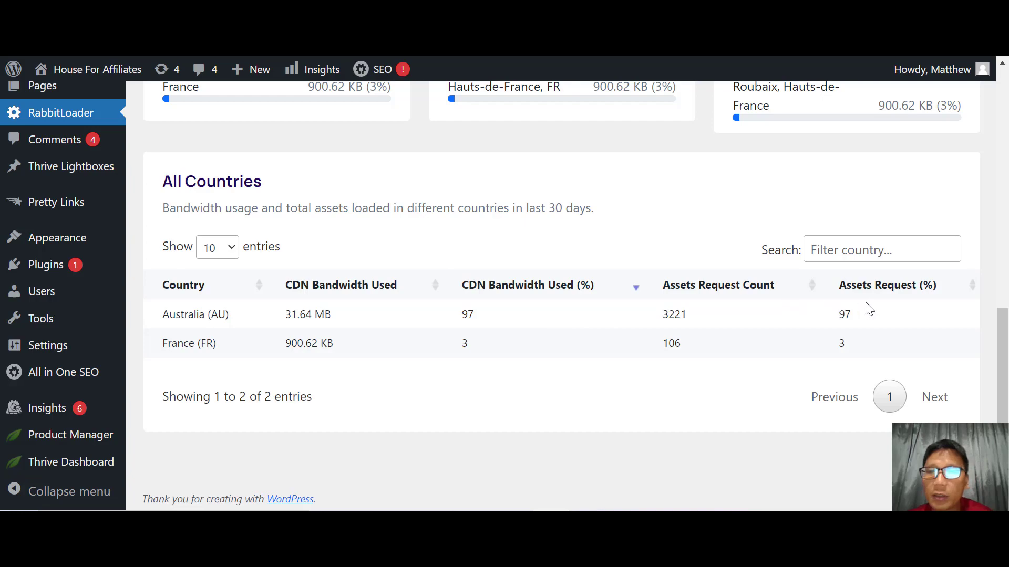
Step: Review RabbitLoader's settings, covering General Settings, Exclude URLs, Ignore Parameters, the service connection and the links to the account portal
scroll(890, 307, "up", 10)
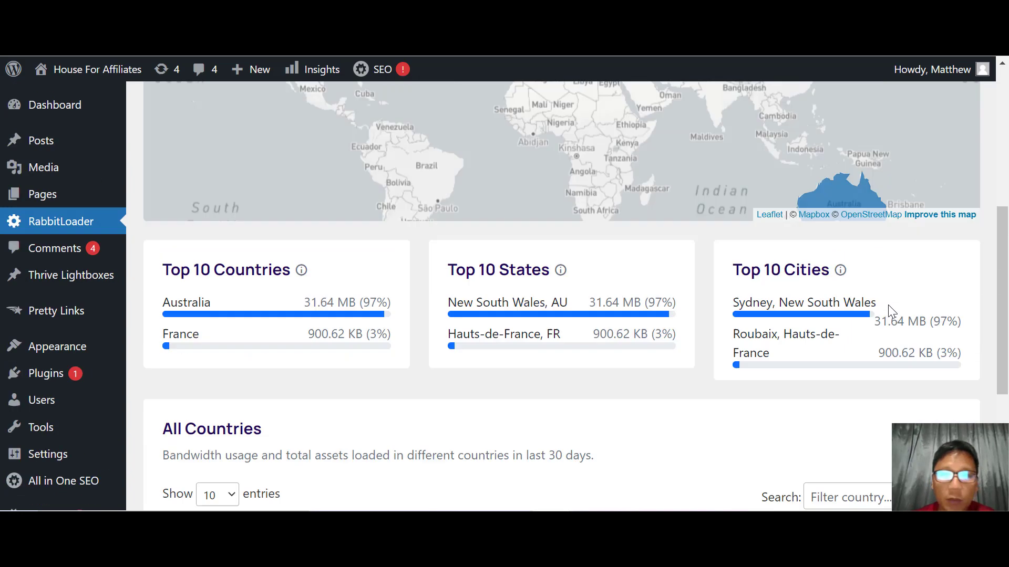
key("Tab")
key("Return")
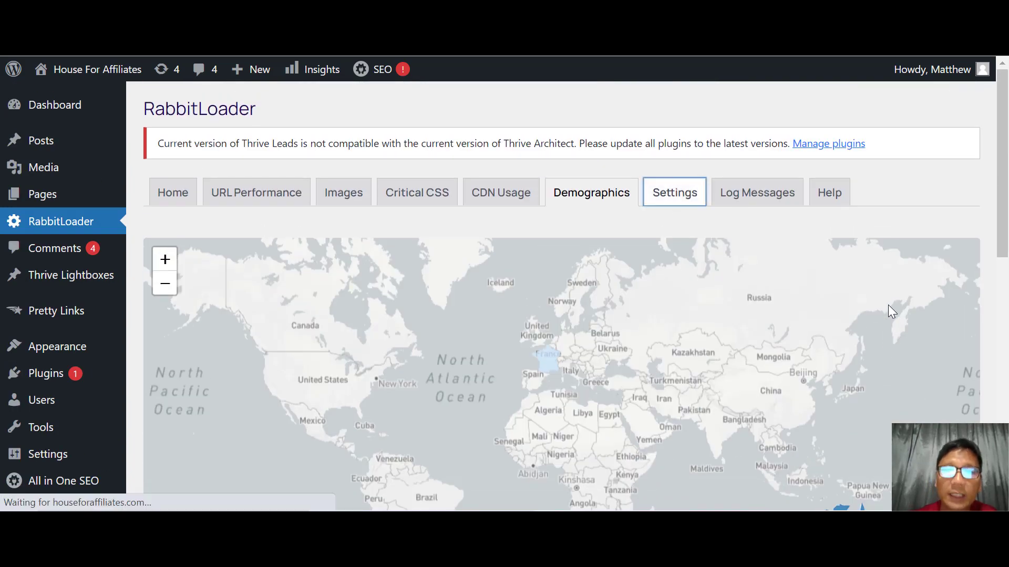
scroll(891, 312, "down", 1)
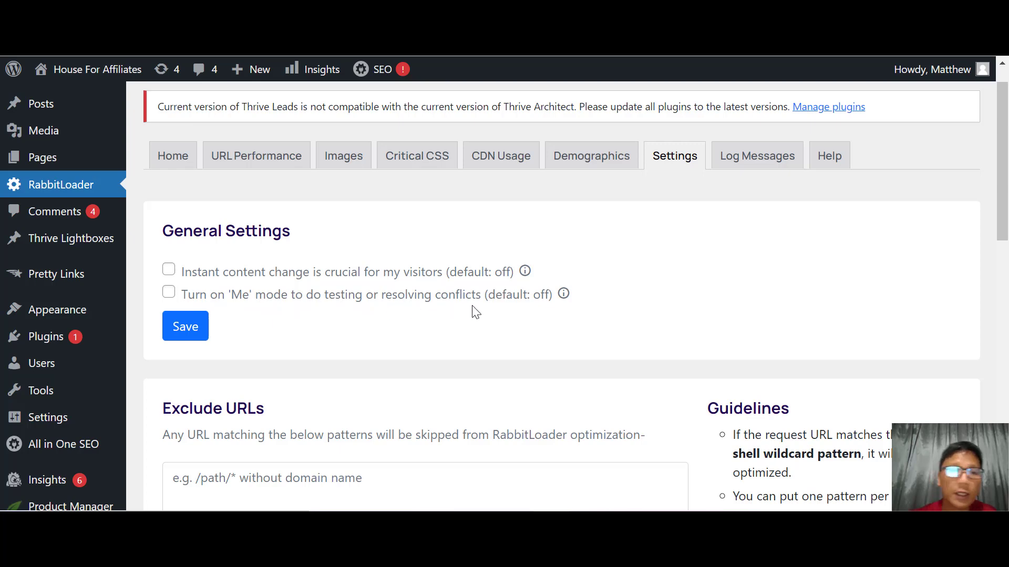
scroll(473, 311, "down", 4)
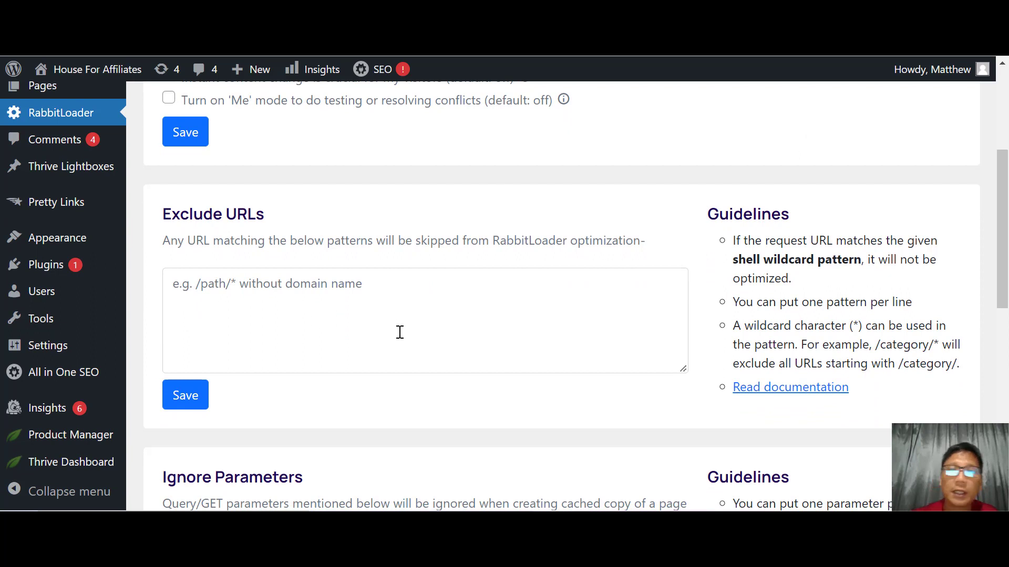
scroll(395, 329, "down", 1)
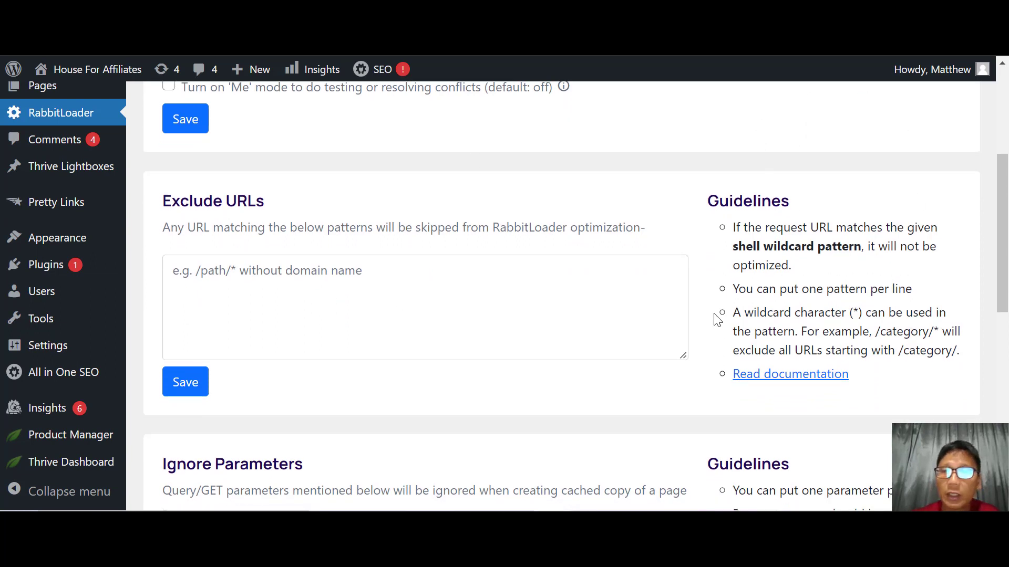
scroll(717, 319, "down", 4)
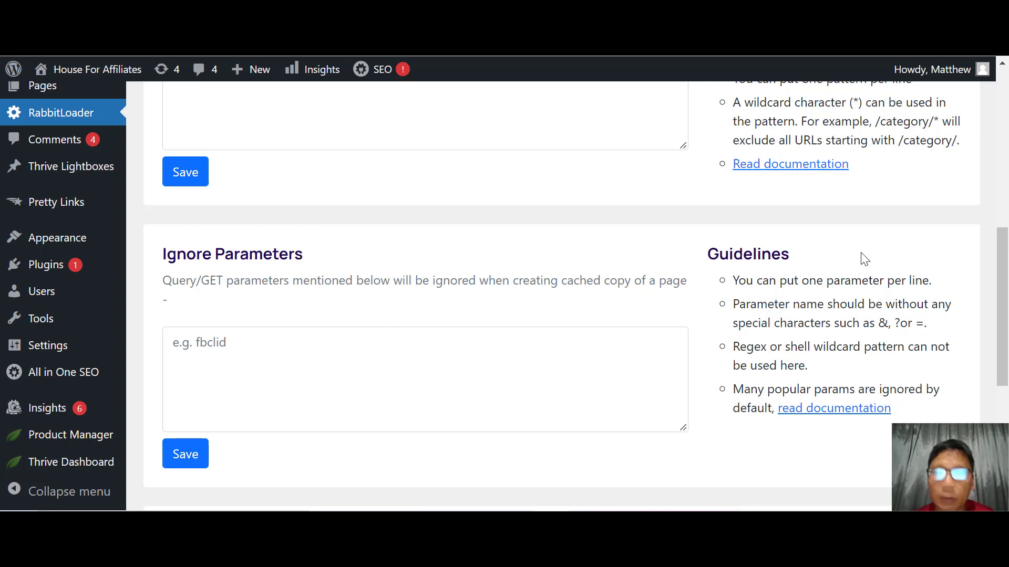
scroll(864, 259, "down", 5)
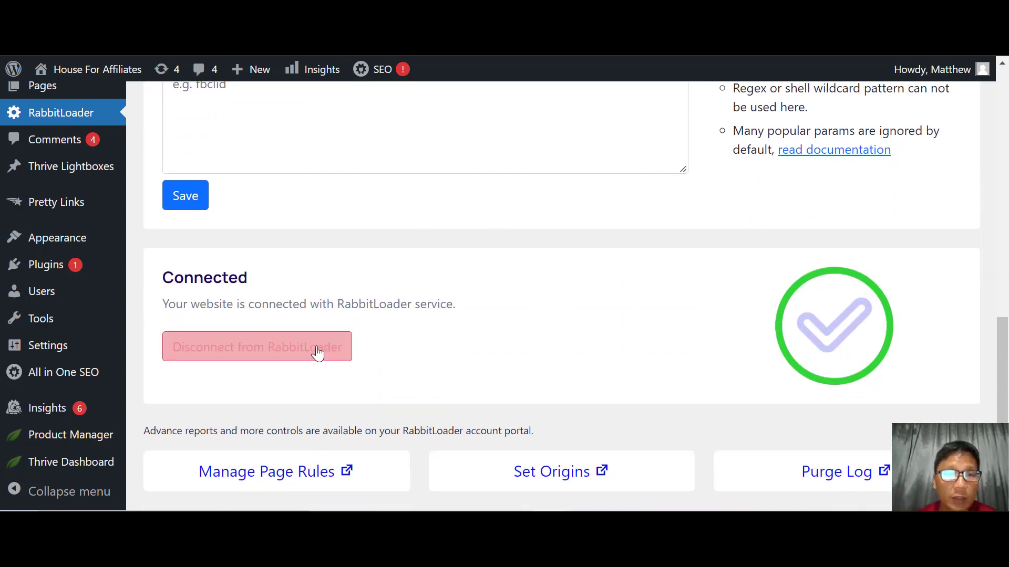
scroll(429, 344, "down", 1)
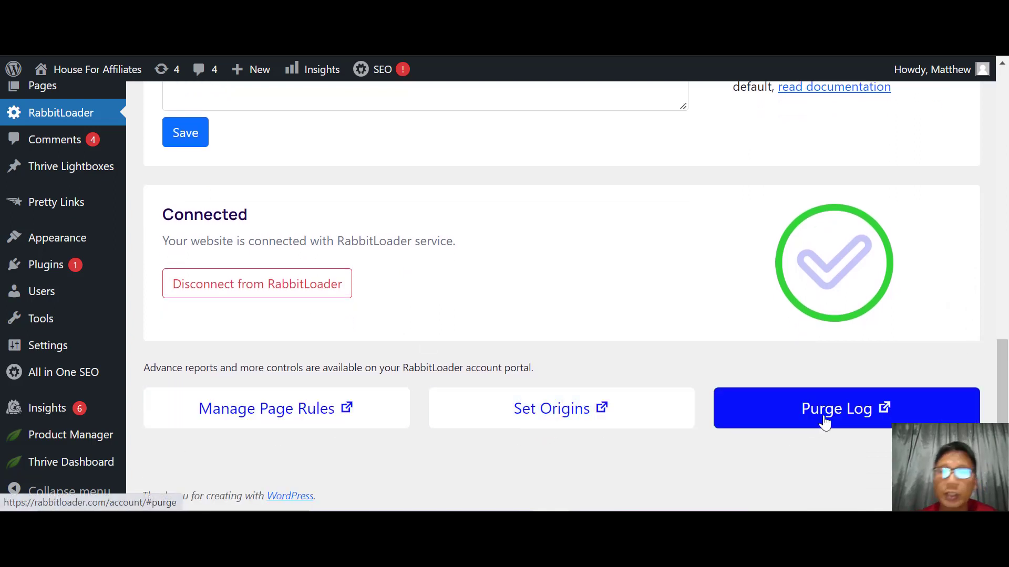
Step: View RabbitLoader's recent log messages and open its Help page
scroll(824, 422, "up", 10)
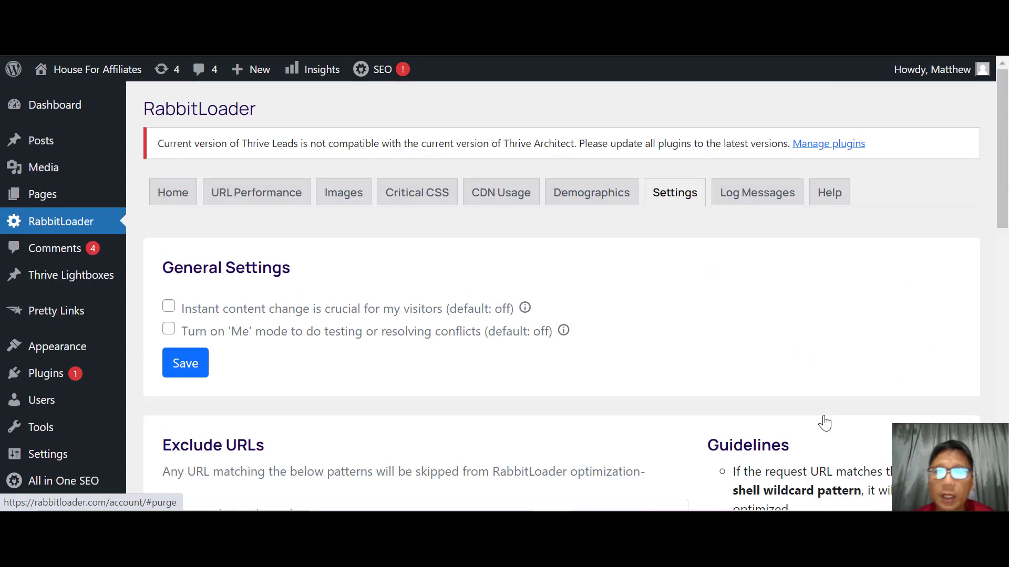
left_click(769, 209)
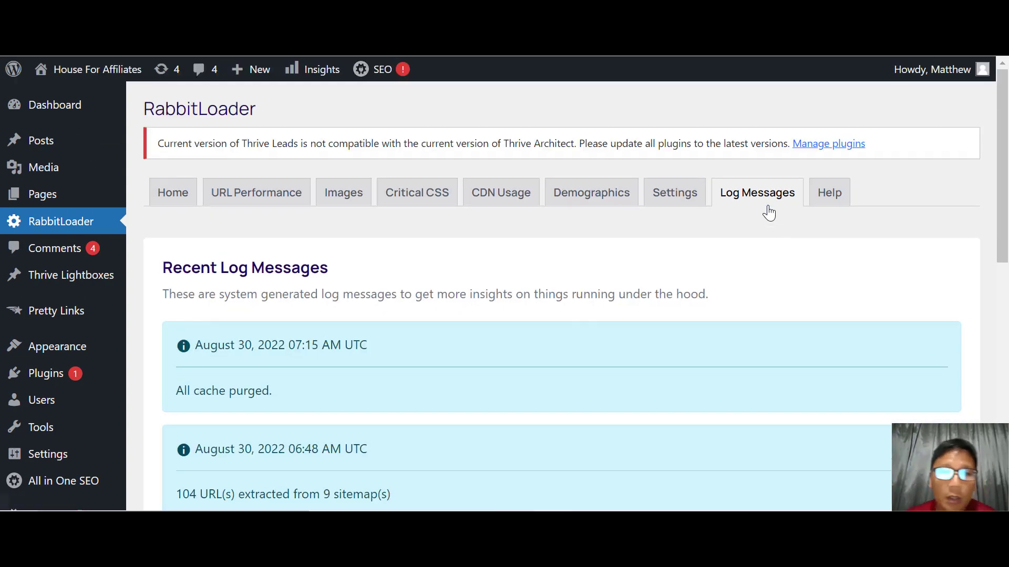
left_click(831, 201)
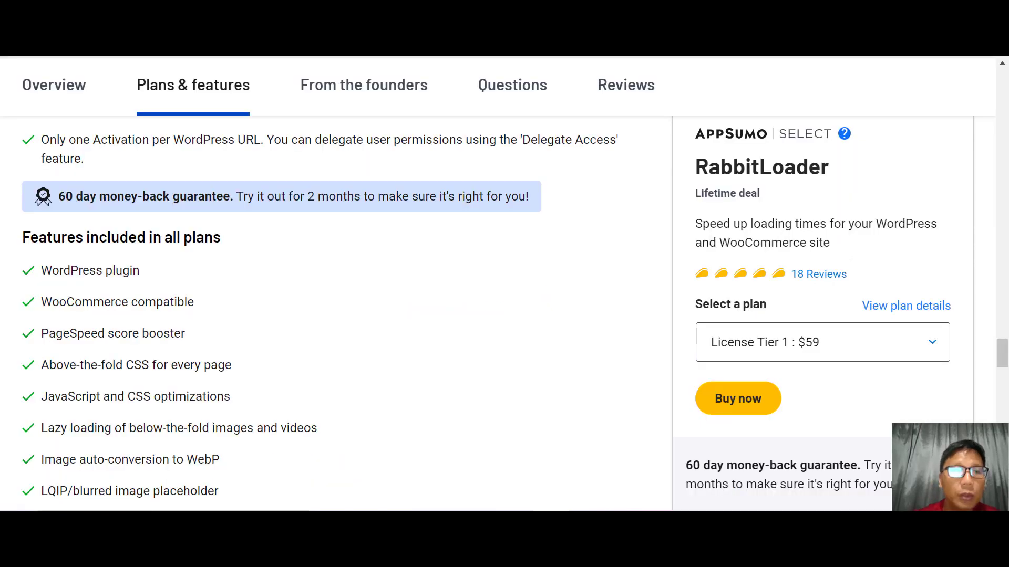
Step: On the AppSumo RabbitLoader deal page, review the features included in all plans and compare License Tiers 1, 2 and 3
scroll(504, 315, "down", 1)
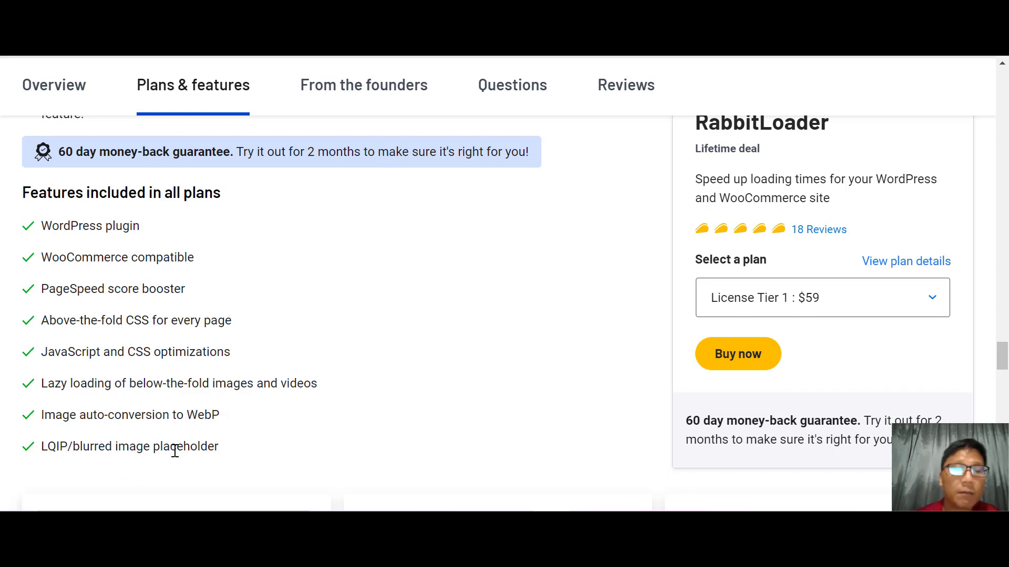
scroll(175, 450, "down", 6)
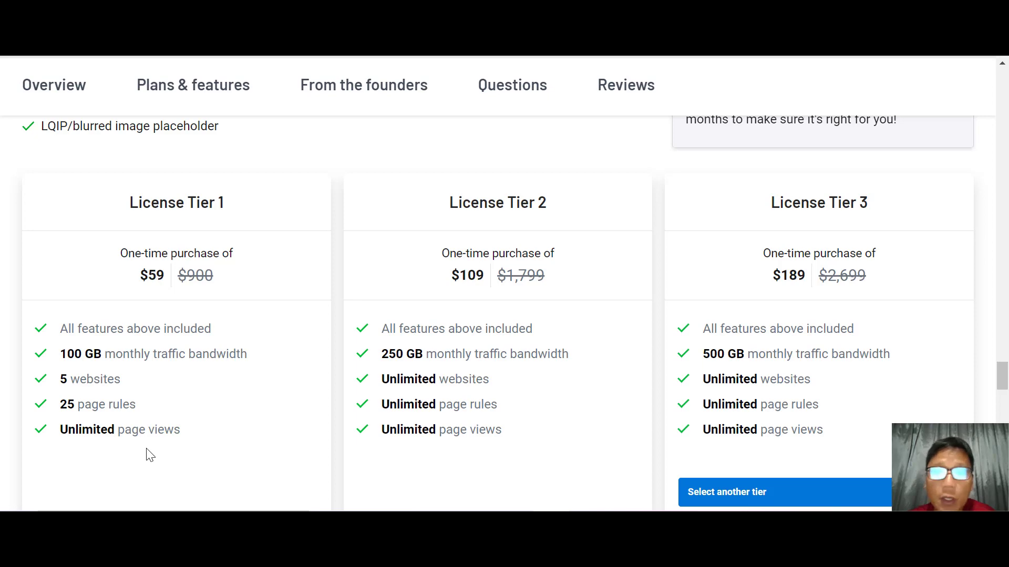
scroll(149, 455, "down", 1)
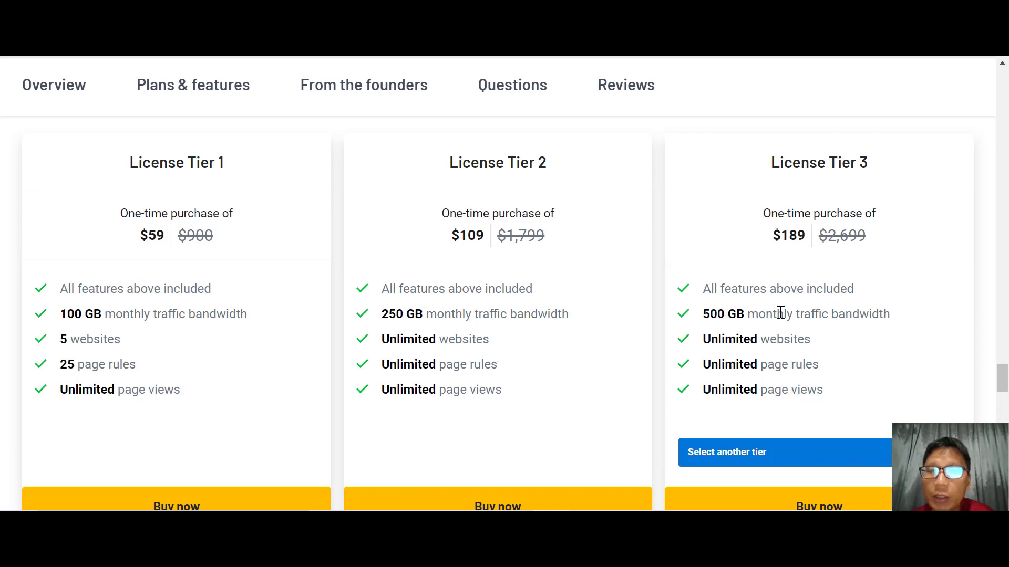
Step: Choose License Tier 3 and License Tier 4 in turn on the third plan card to compare their price and bandwidth
scroll(781, 312, "down", 1)
left_click(744, 456)
left_click(744, 456)
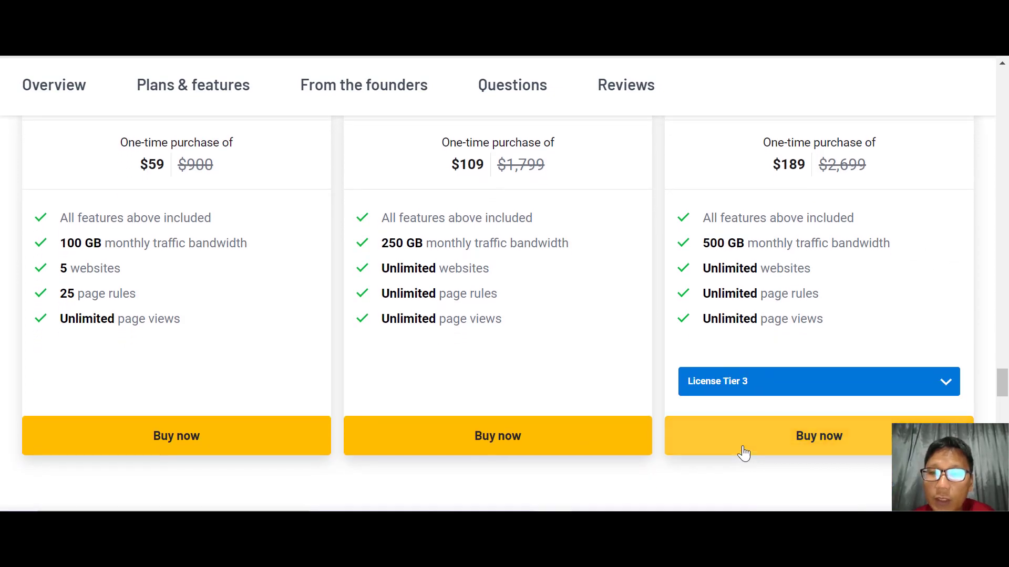
left_click(747, 384)
left_click(742, 439)
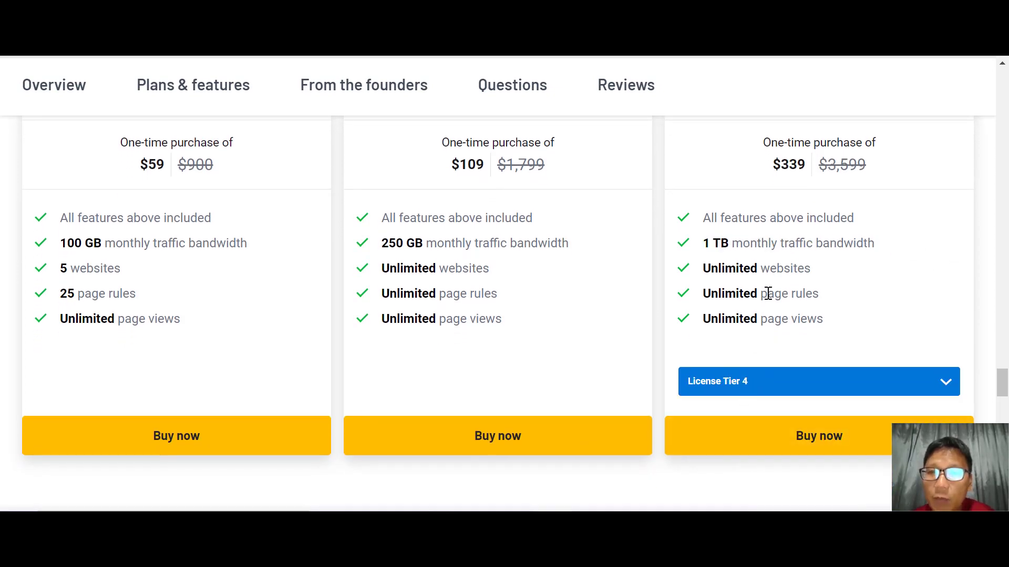